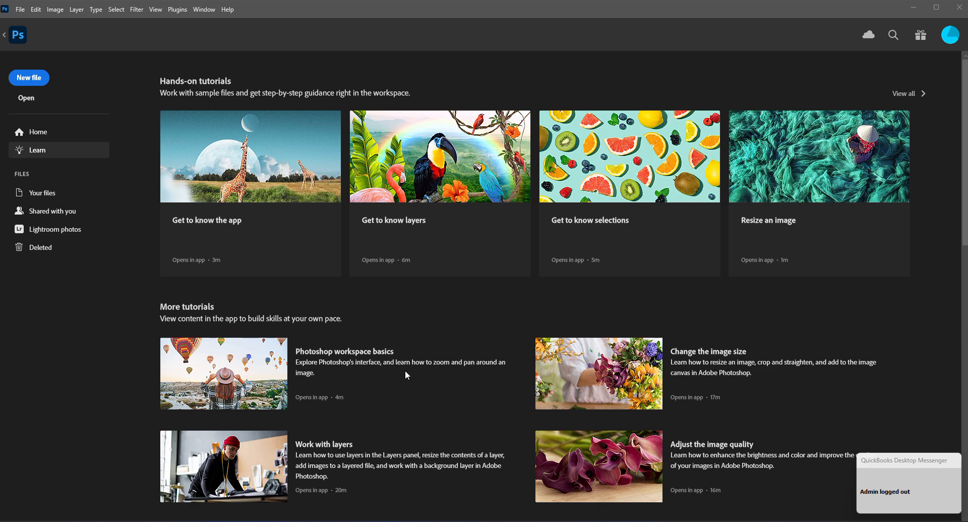
Start opening an existing file and browse to the Designs for Class folder inside Designs.
{"action": "left_click", "coordinate": [27, 98]}
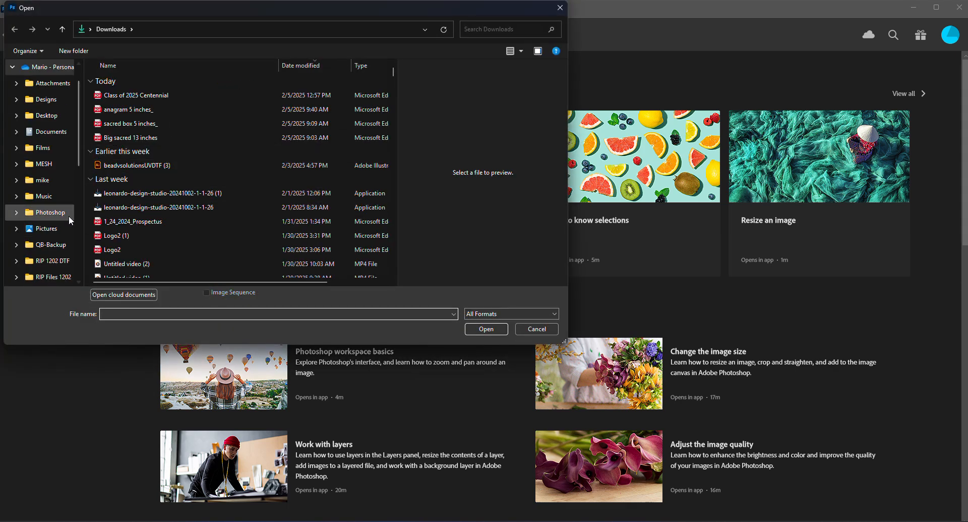
{"action": "scroll", "coordinate": [48, 224], "scroll_direction": "up", "scroll_amount": 2}
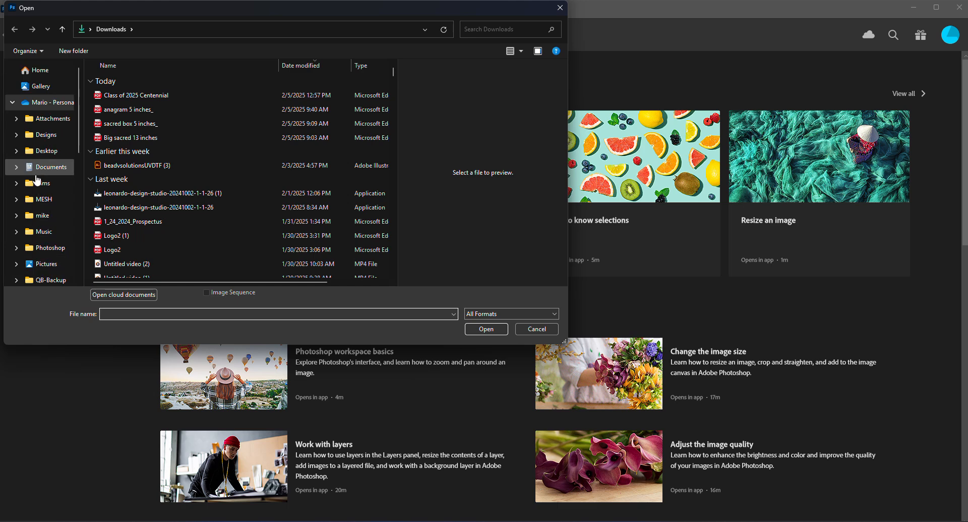
{"action": "left_click", "coordinate": [44, 141]}
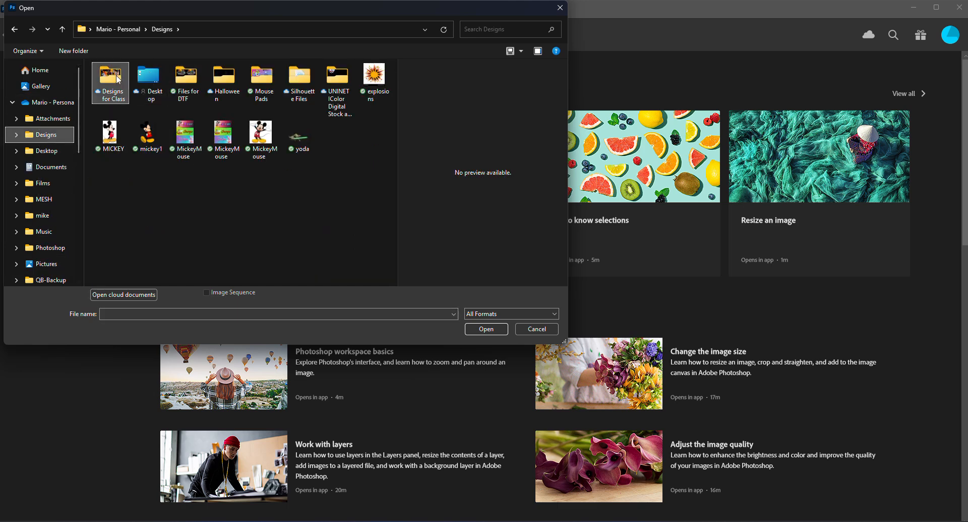
{"action": "double_click", "coordinate": [120, 79]}
Find the NURSE1a design with the cups and stars on a black preview background and open it.
{"action": "scroll", "coordinate": [218, 195], "scroll_direction": "down", "scroll_amount": 8}
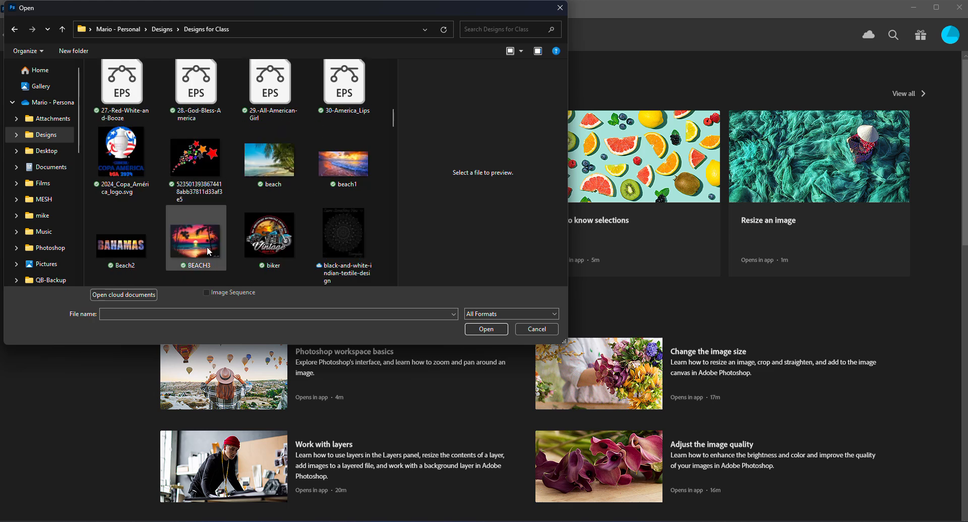
{"action": "left_click", "coordinate": [270, 247]}
{"action": "scroll", "coordinate": [270, 196], "scroll_direction": "down", "scroll_amount": 1}
{"action": "scroll", "coordinate": [270, 195], "scroll_direction": "down", "scroll_amount": 6}
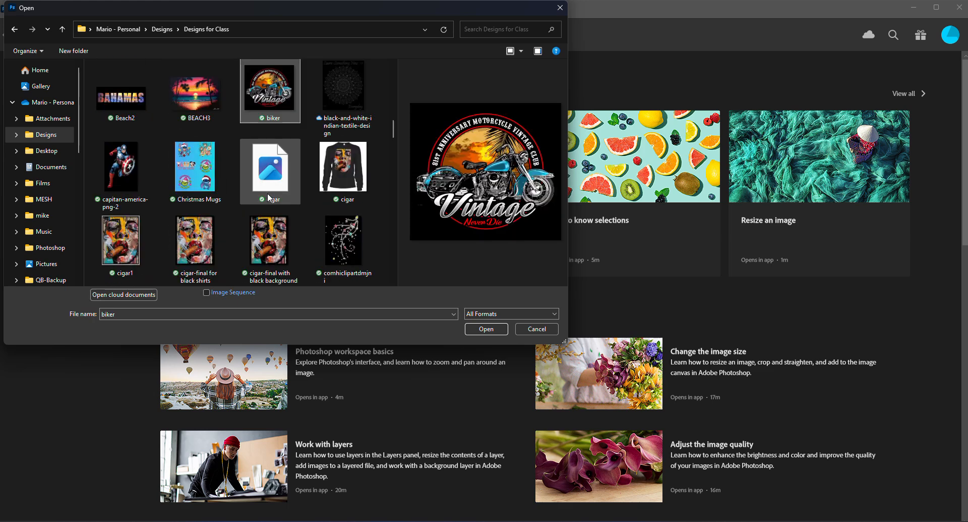
{"action": "scroll", "coordinate": [285, 238], "scroll_direction": "down", "scroll_amount": 1}
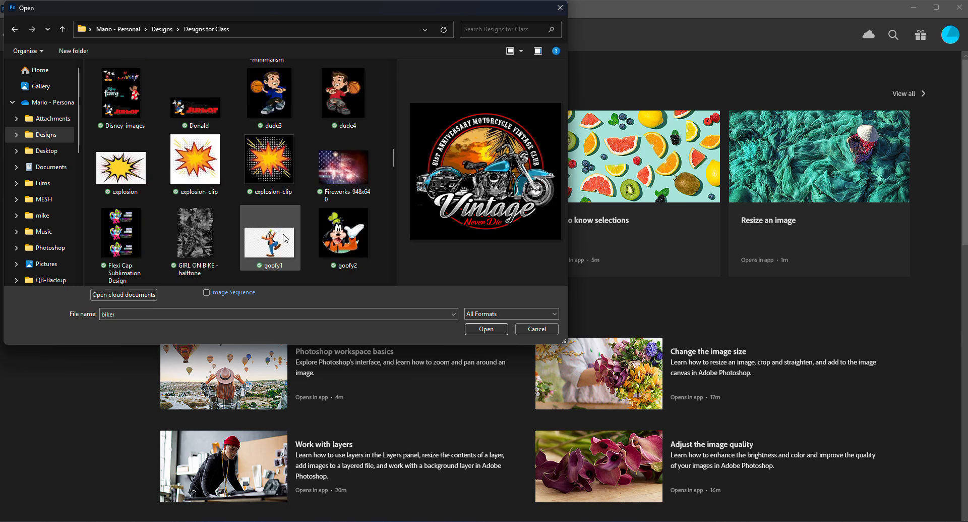
{"action": "scroll", "coordinate": [285, 238], "scroll_direction": "down", "scroll_amount": 4}
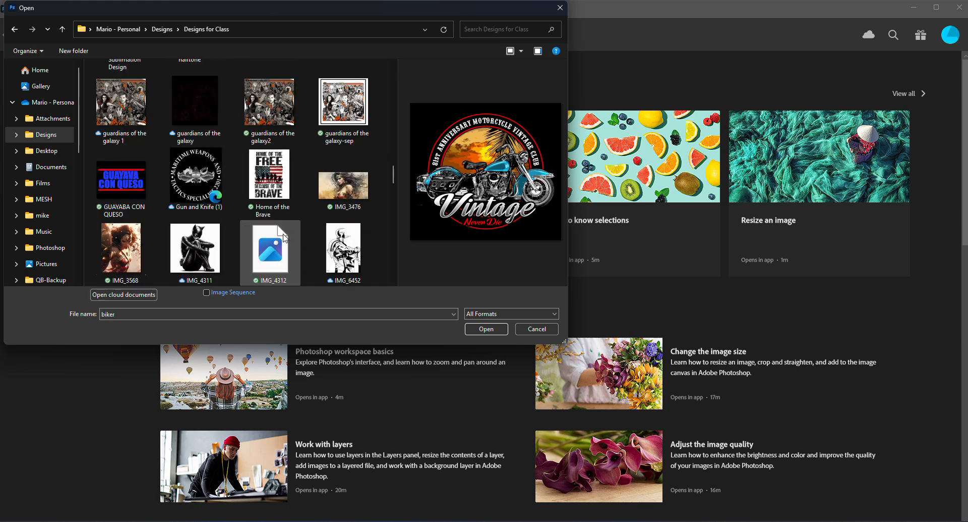
{"action": "scroll", "coordinate": [285, 237], "scroll_direction": "down", "scroll_amount": 4}
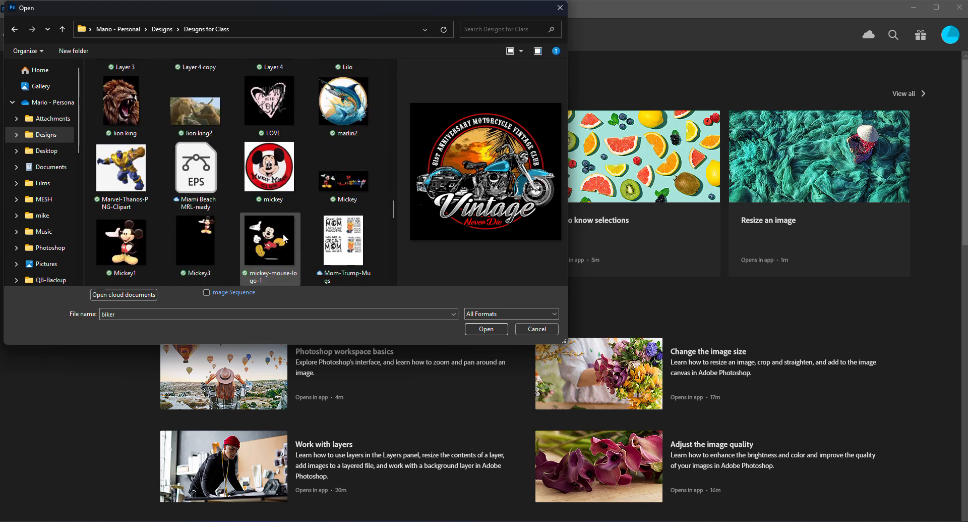
{"action": "scroll", "coordinate": [283, 233], "scroll_direction": "down", "scroll_amount": 2}
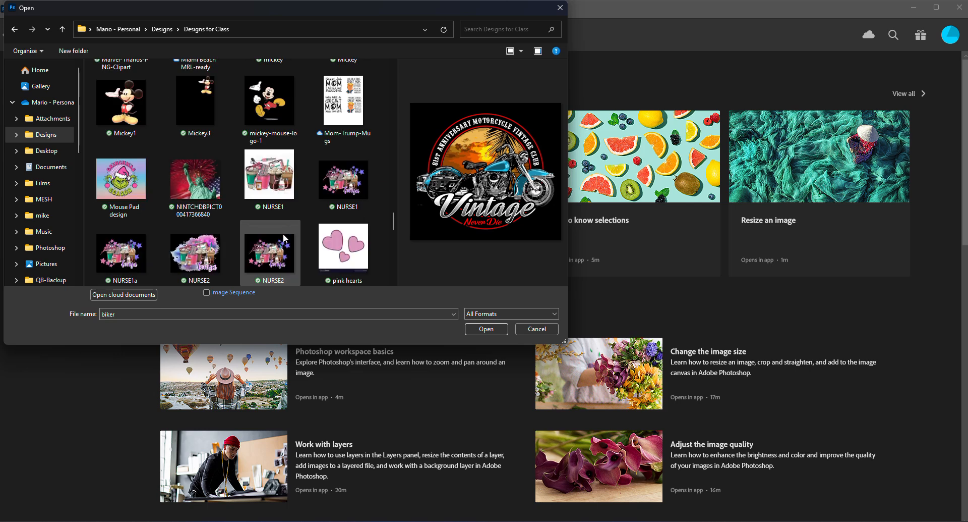
{"action": "left_click", "coordinate": [139, 258]}
{"action": "scroll", "coordinate": [140, 258], "scroll_direction": "down", "scroll_amount": 3}
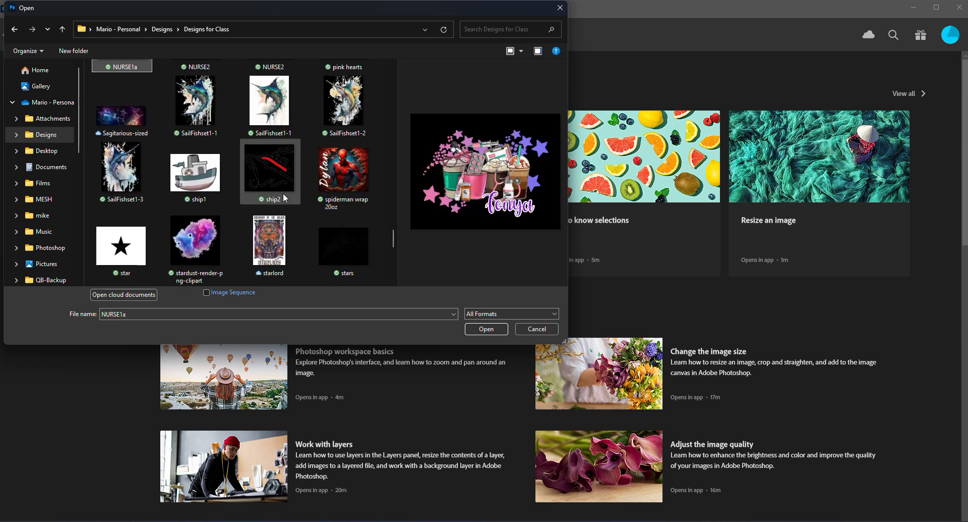
{"action": "scroll", "coordinate": [285, 197], "scroll_direction": "down", "scroll_amount": 2}
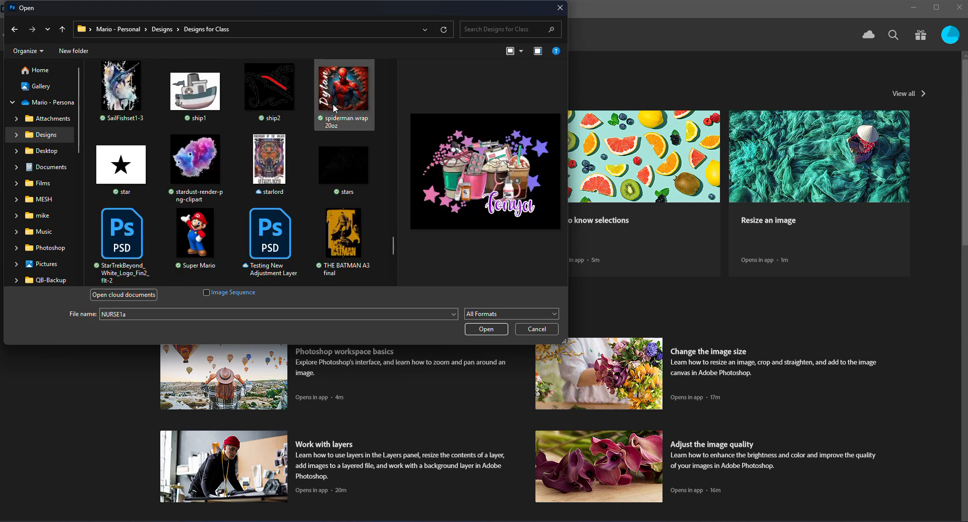
{"action": "scroll", "coordinate": [299, 244], "scroll_direction": "down", "scroll_amount": 2}
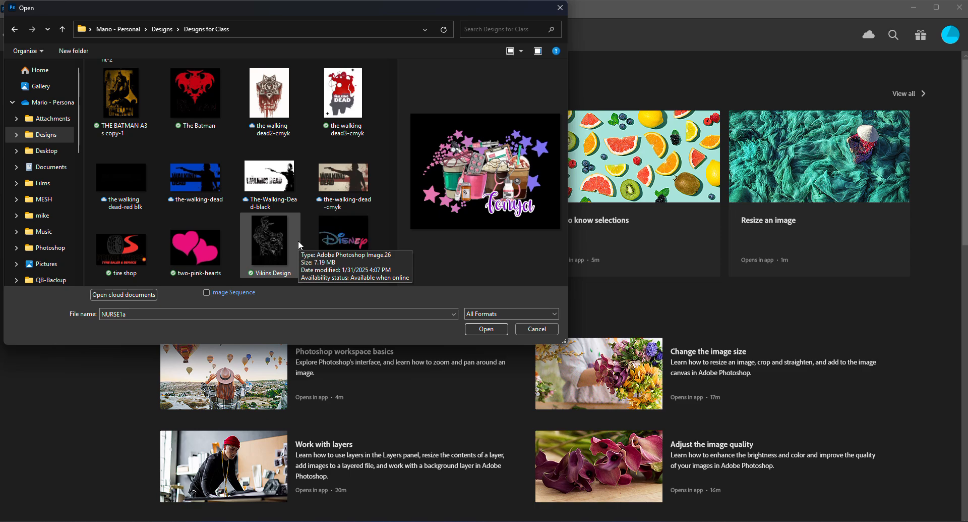
{"action": "left_click", "coordinate": [478, 330]}
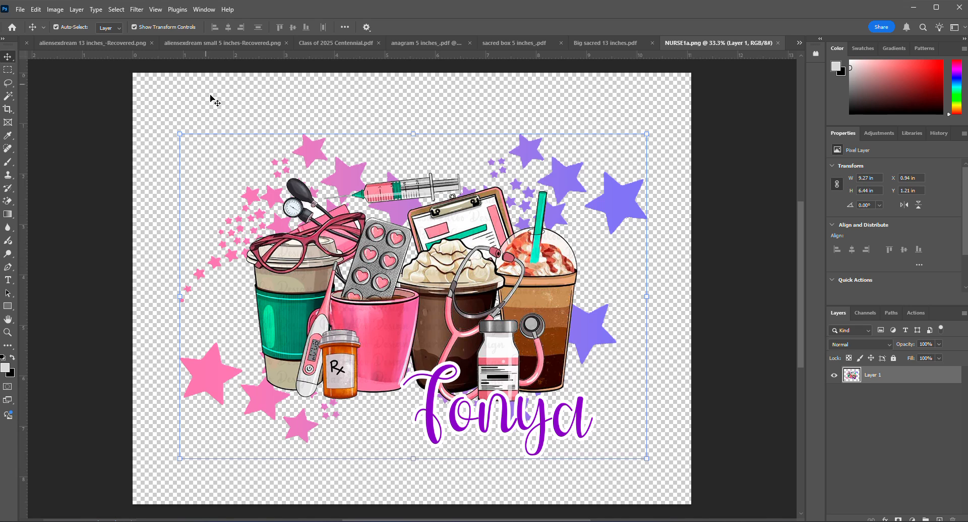
Check the design's width, height and resolution in Image Size and leave without changes.
{"action": "left_click", "coordinate": [55, 9]}
{"action": "left_click", "coordinate": [79, 87]}
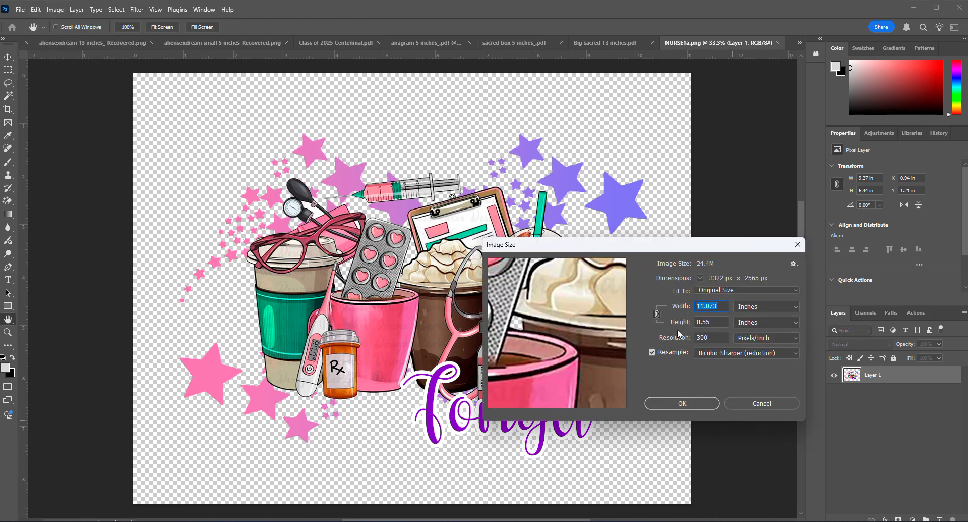
{"action": "left_click", "coordinate": [759, 403]}
Darken the design slightly with a Curves adjustment on the RGB channel, moving the midpoint to input 132, output 114.
{"action": "scroll", "coordinate": [341, 316], "scroll_direction": "down", "scroll_amount": 1}
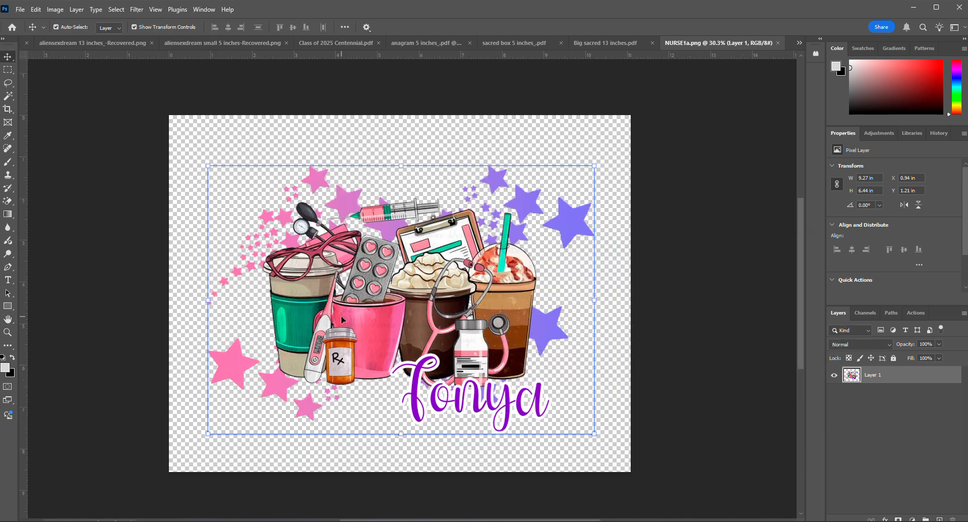
{"action": "scroll", "coordinate": [342, 318], "scroll_direction": "up", "scroll_amount": 1}
{"action": "left_click", "coordinate": [54, 11]}
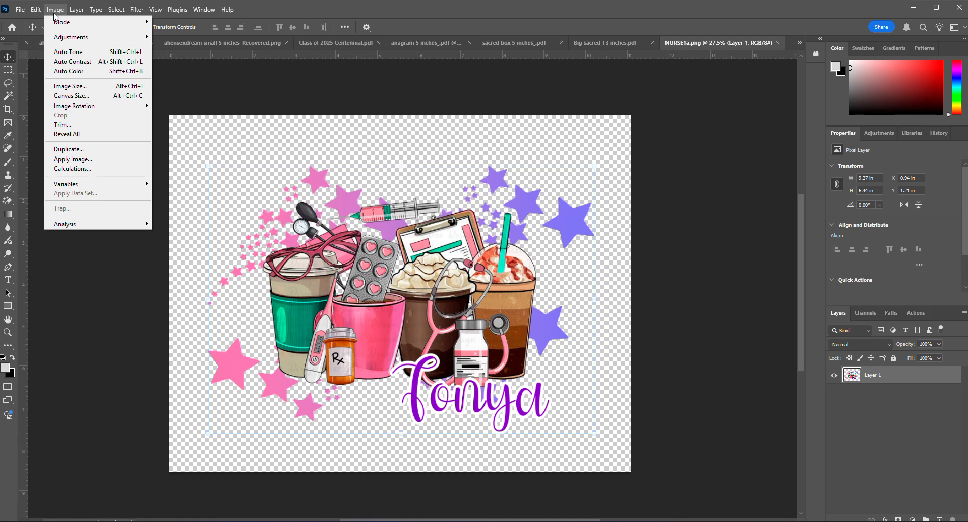
{"action": "mouse_move", "coordinate": [64, 37]}
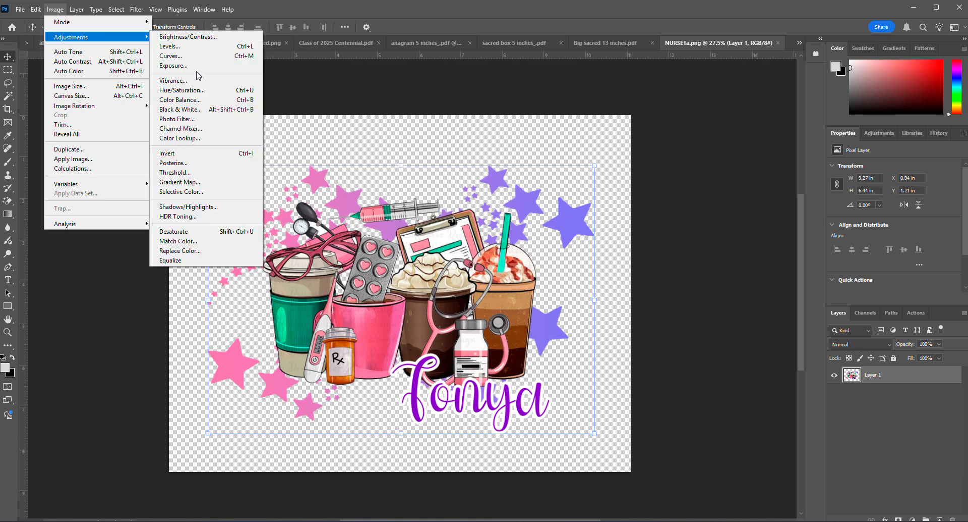
{"action": "left_click", "coordinate": [179, 57]}
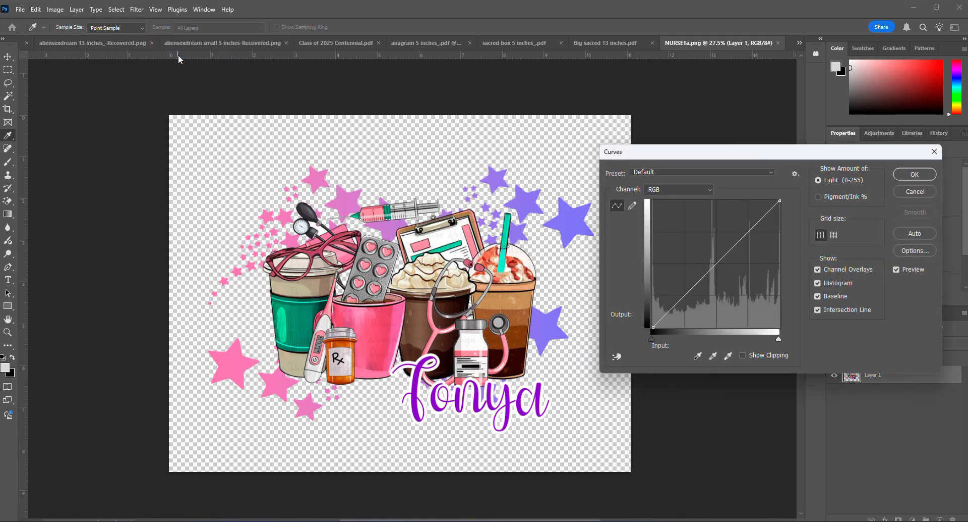
{"action": "left_click_drag", "start_coordinate": [755, 160], "coordinate": [708, 187]}
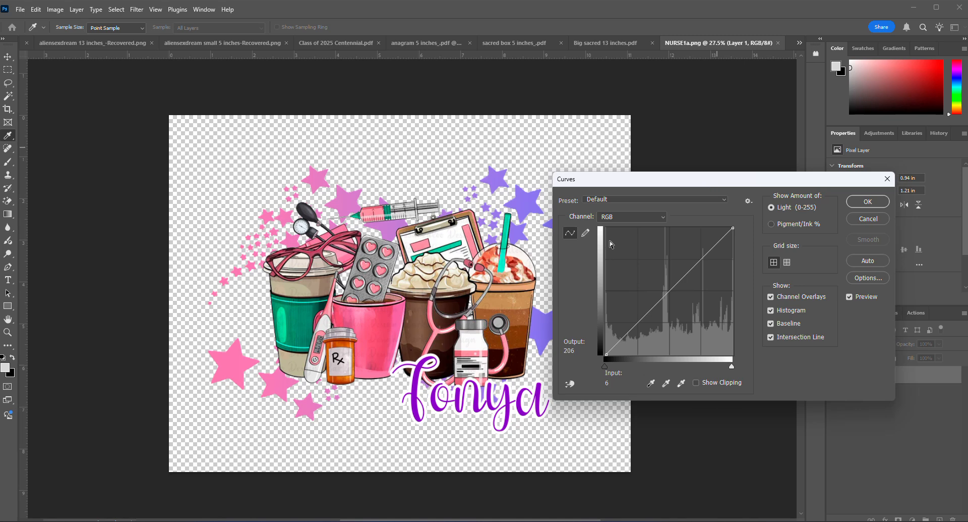
{"action": "left_click", "coordinate": [669, 290]}
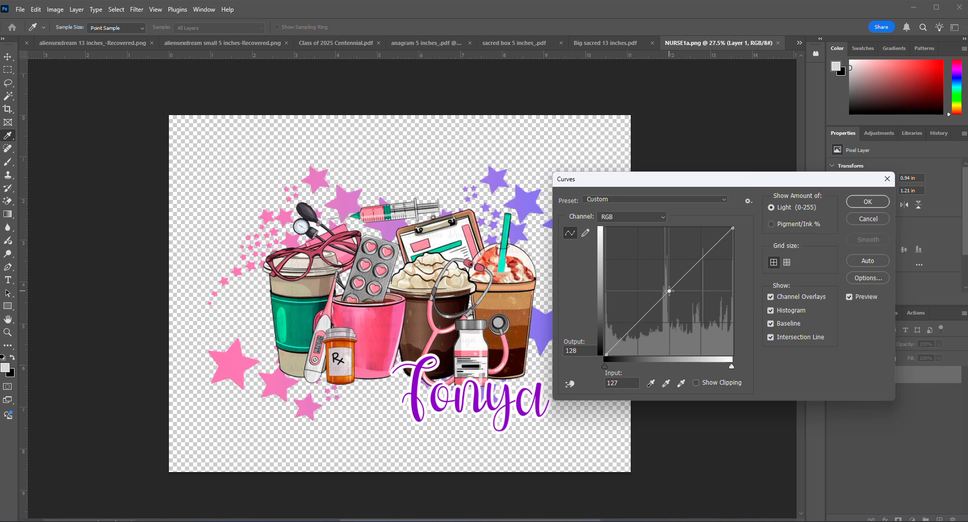
{"action": "mouse_move", "coordinate": [670, 290]}
{"action": "left_mouse_down"}
{"action": "mouse_move", "coordinate": [683, 303]}
{"action": "mouse_move", "coordinate": [652, 271]}
{"action": "mouse_move", "coordinate": [678, 295]}
{"action": "left_mouse_up"}
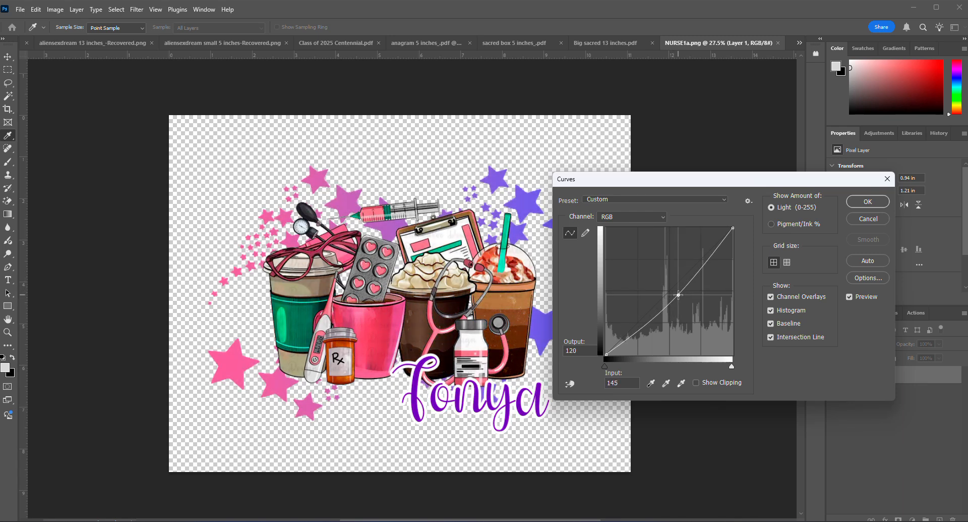
{"action": "mouse_move", "coordinate": [679, 295]}
{"action": "left_mouse_down"}
{"action": "mouse_move", "coordinate": [690, 308]}
{"action": "mouse_move", "coordinate": [666, 291]}
{"action": "mouse_move", "coordinate": [672, 298]}
{"action": "left_mouse_up"}
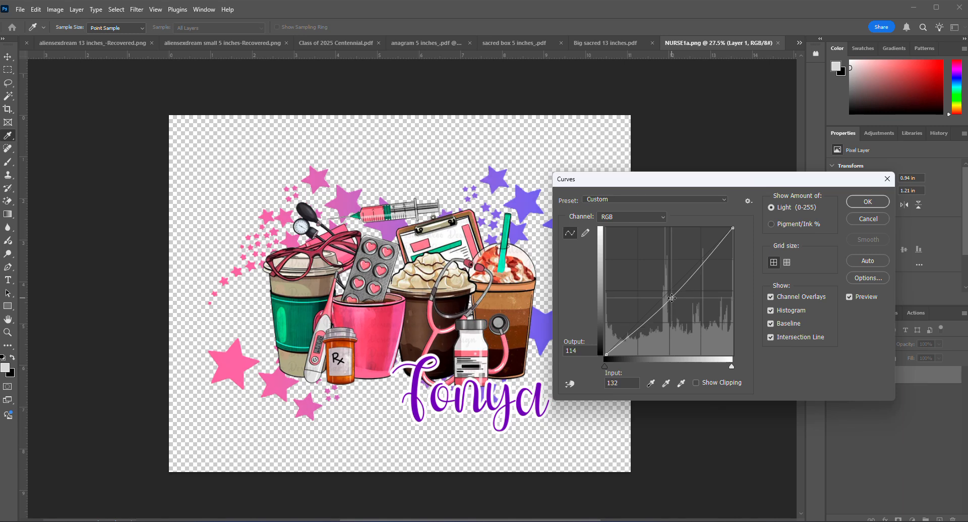
{"action": "left_click", "coordinate": [868, 201]}
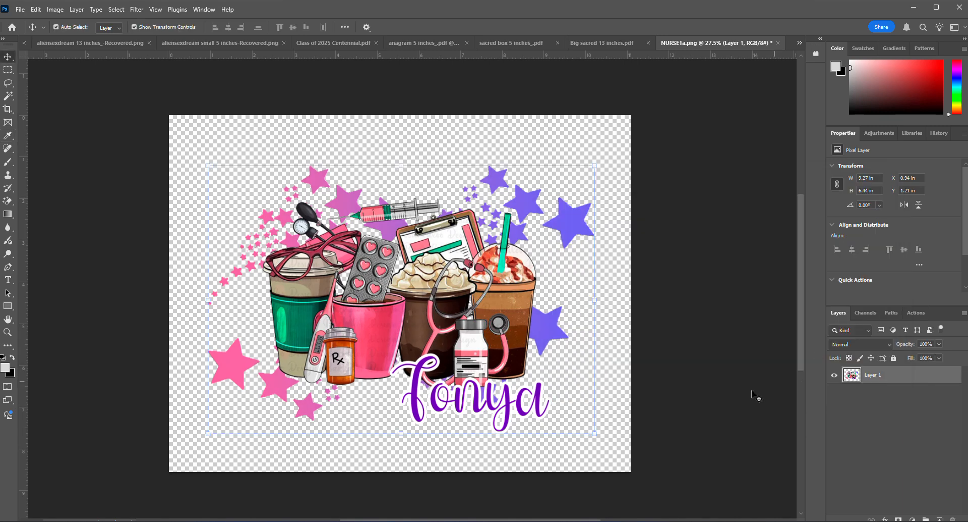
{"action": "left_click", "coordinate": [55, 9]}
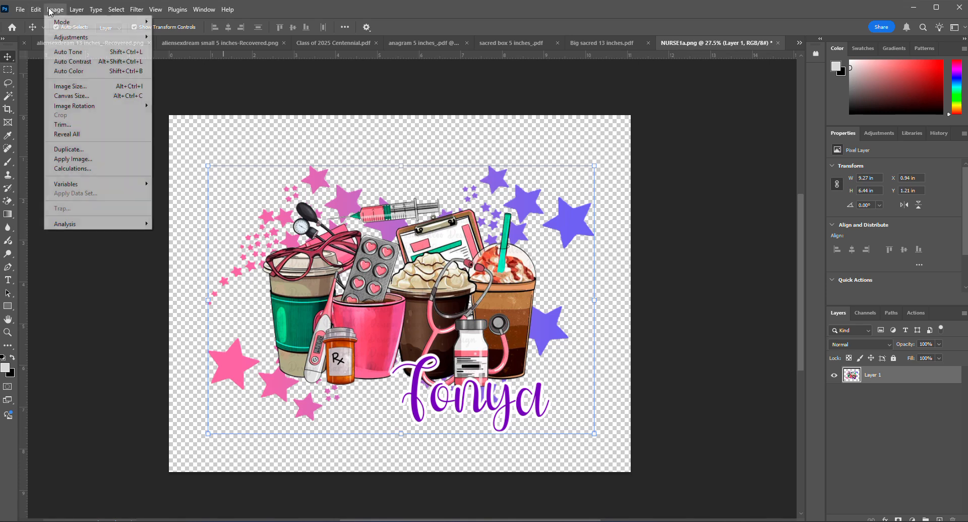
{"action": "mouse_move", "coordinate": [65, 37]}
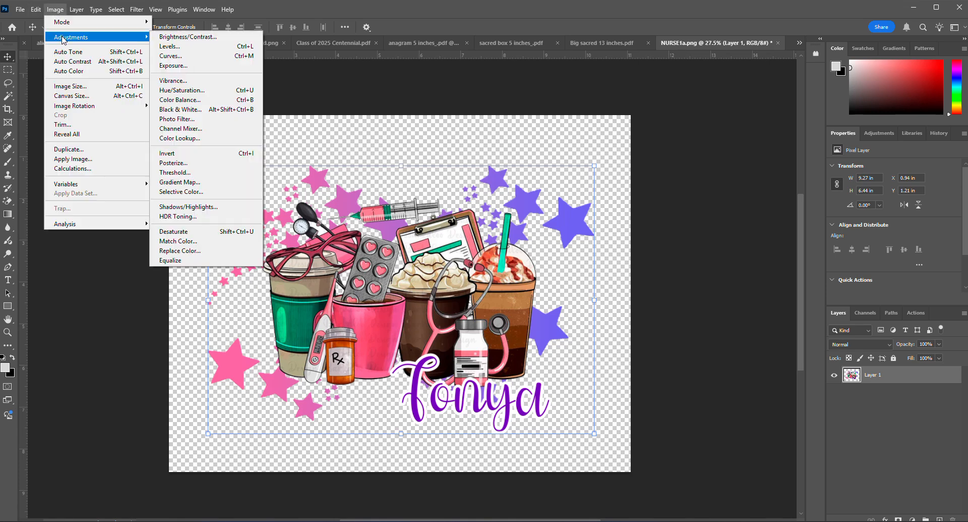
{"action": "left_click", "coordinate": [195, 56]}
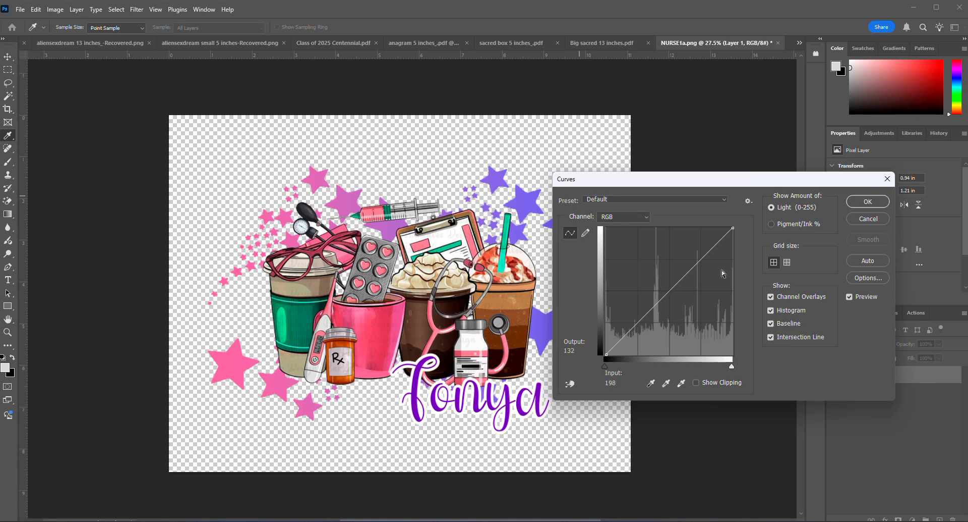
{"action": "left_click", "coordinate": [869, 218]}
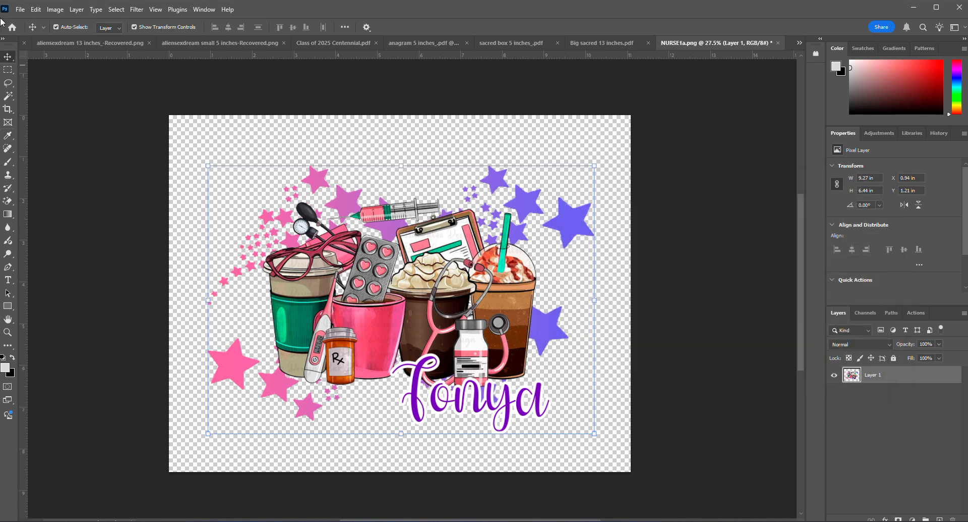
Try a Vibrance adjustment on the design with vibrance +54 and saturation +18, and discard it.
{"action": "left_click", "coordinate": [55, 9]}
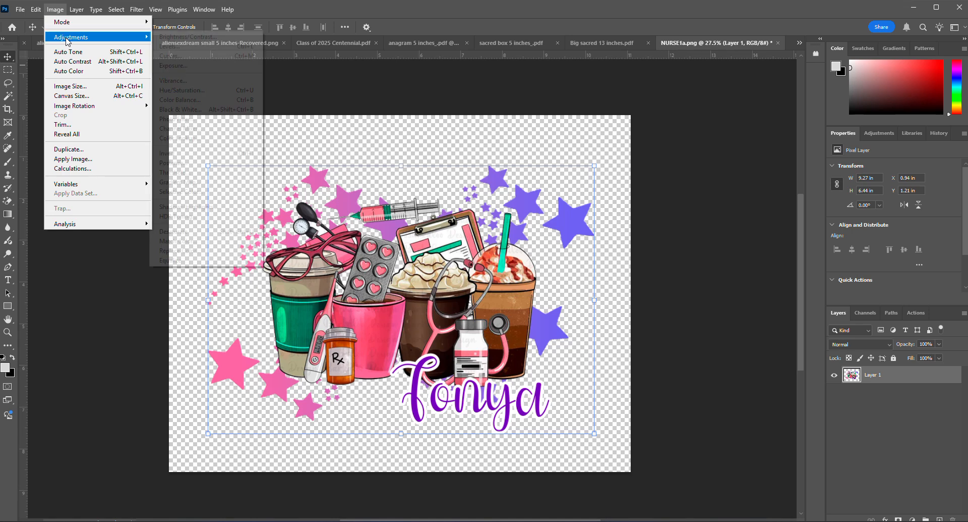
{"action": "mouse_move", "coordinate": [126, 37]}
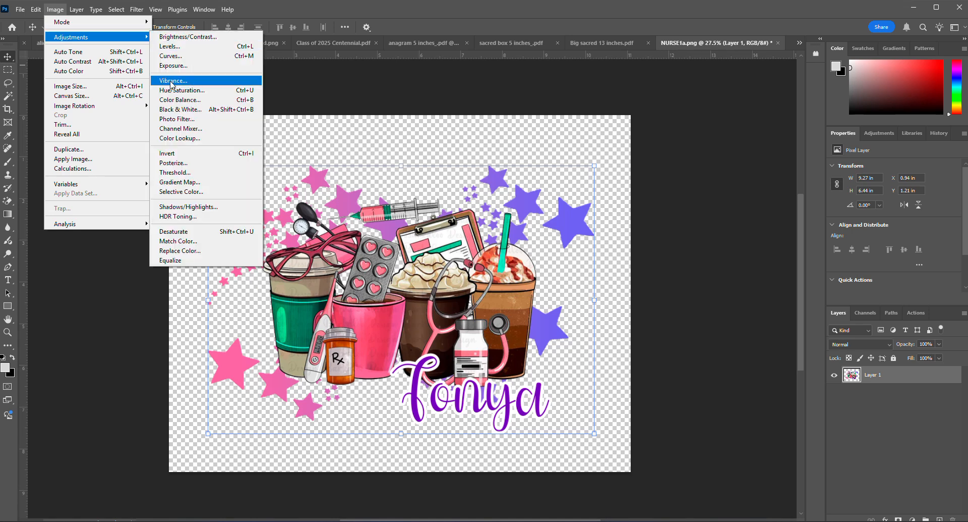
{"action": "left_click", "coordinate": [186, 82]}
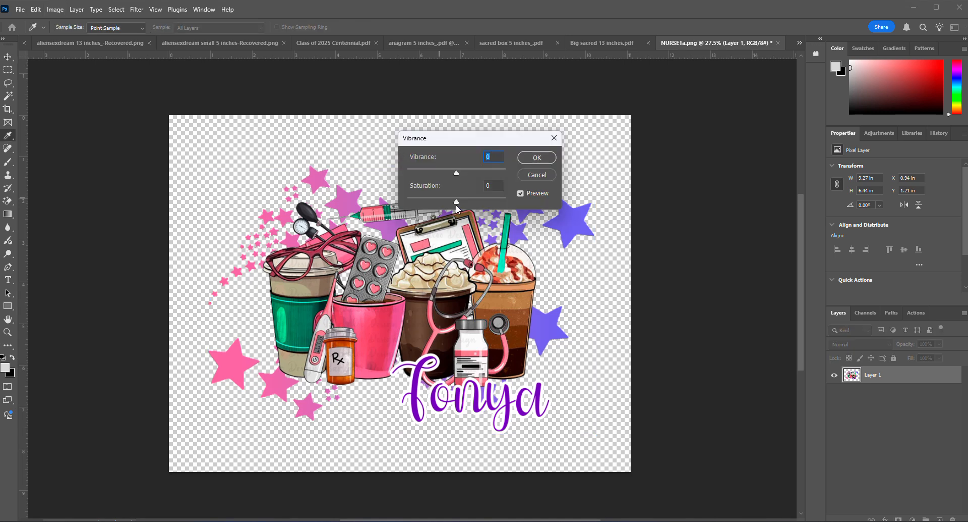
{"action": "mouse_move", "coordinate": [457, 204]}
{"action": "left_mouse_down"}
{"action": "mouse_move", "coordinate": [480, 205]}
{"action": "mouse_move", "coordinate": [438, 207]}
{"action": "mouse_move", "coordinate": [465, 208]}
{"action": "mouse_move", "coordinate": [456, 207]}
{"action": "left_mouse_up"}
{"action": "left_click_drag", "start_coordinate": [456, 174], "coordinate": [466, 202]}
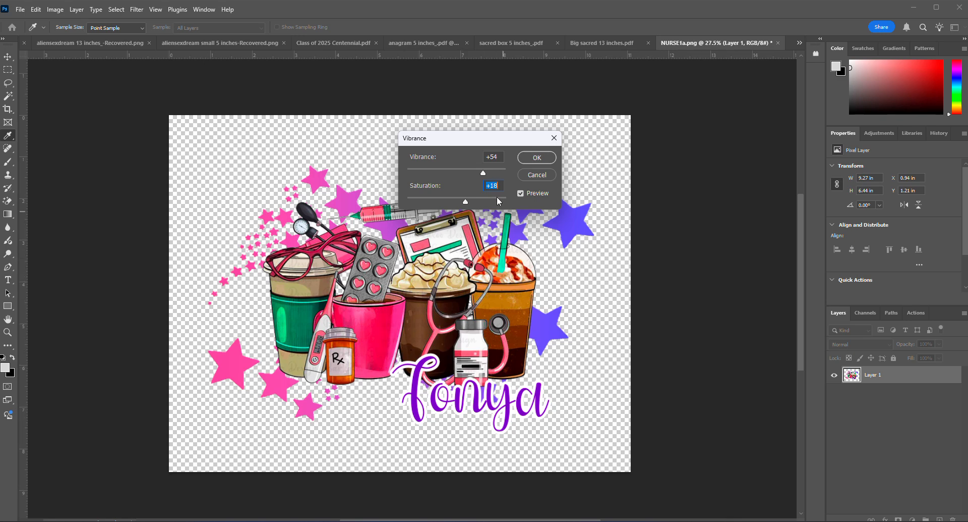
{"action": "left_click", "coordinate": [537, 175]}
{"action": "key", "text": "v"}
Apply a Vibrance adjustment to the design with vibrance +81 and saturation +30.
{"action": "left_click", "coordinate": [55, 9]}
{"action": "mouse_move", "coordinate": [59, 25]}
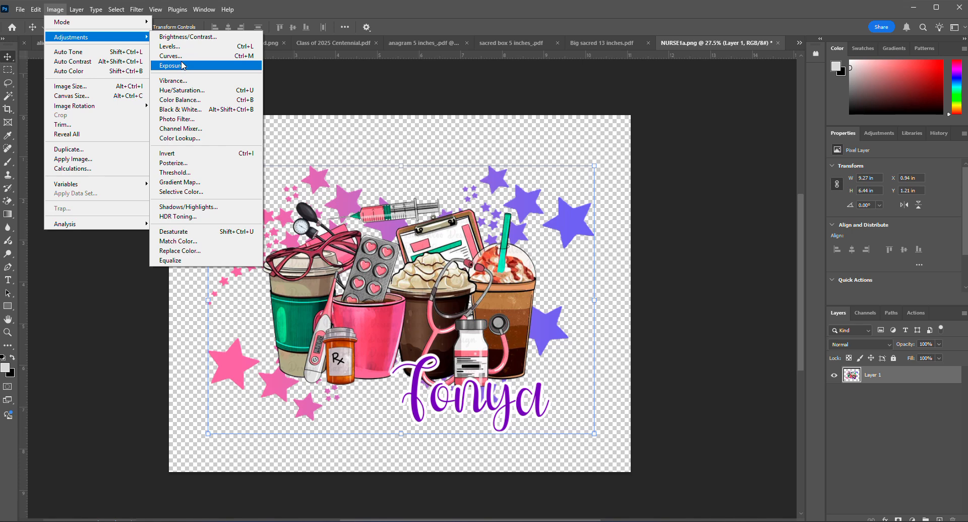
{"action": "left_click", "coordinate": [173, 80]}
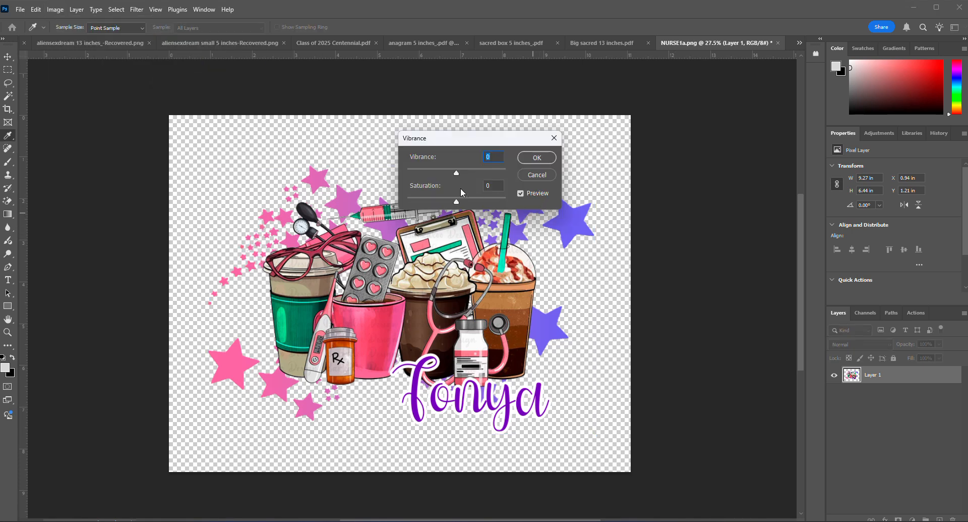
{"action": "left_click_drag", "start_coordinate": [457, 201], "coordinate": [497, 174]}
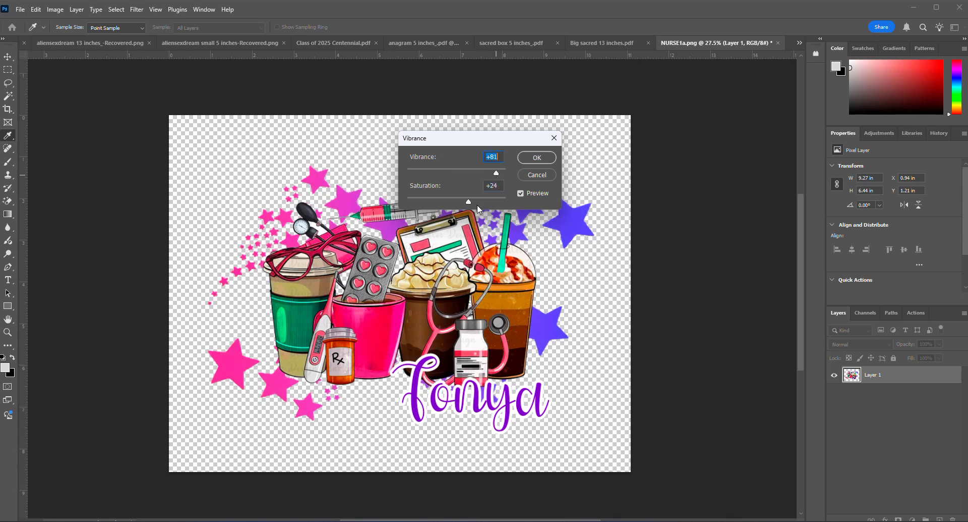
{"action": "left_click_drag", "start_coordinate": [470, 203], "coordinate": [472, 202]}
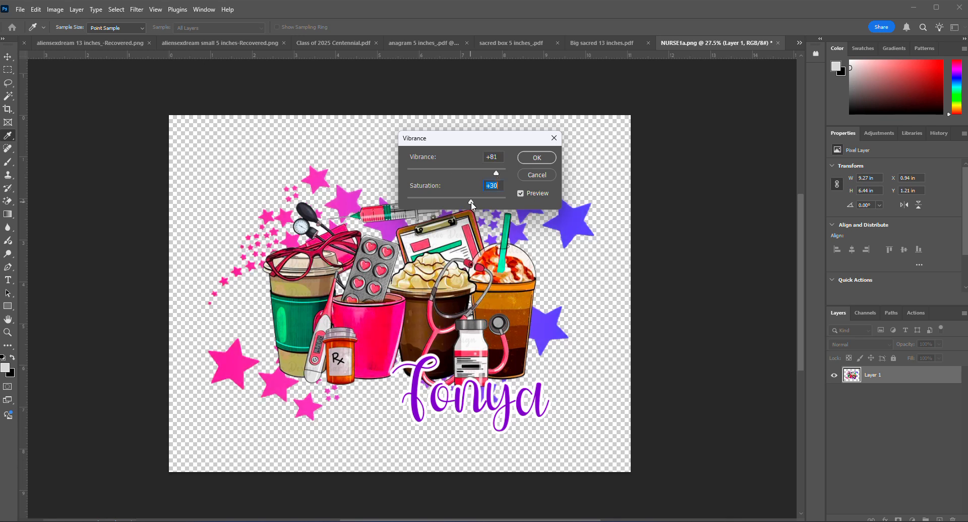
{"action": "left_click", "coordinate": [538, 158]}
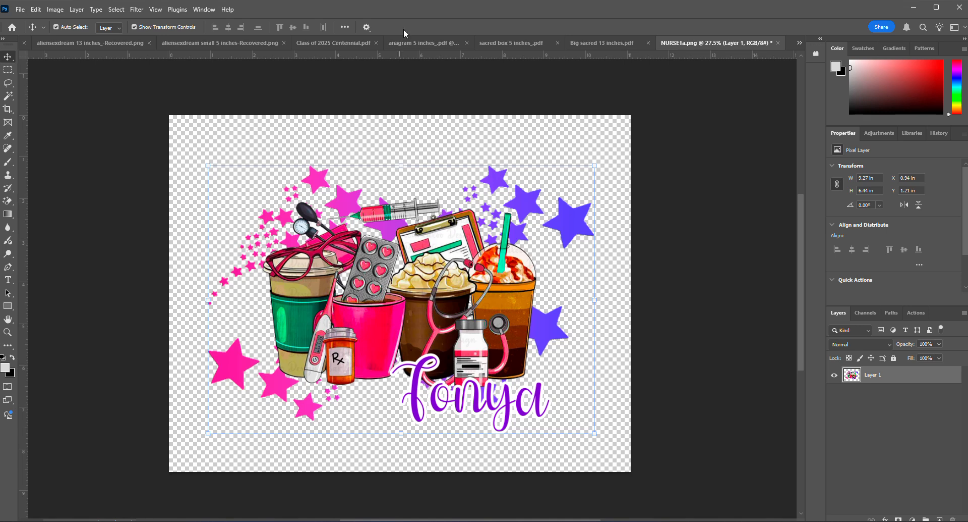
Save the adjusted design as a PNG named "NURSE1a test1" in the Designs for Class folder, using the large file size option.
{"action": "left_click", "coordinate": [20, 9]}
{"action": "left_click", "coordinate": [52, 133]}
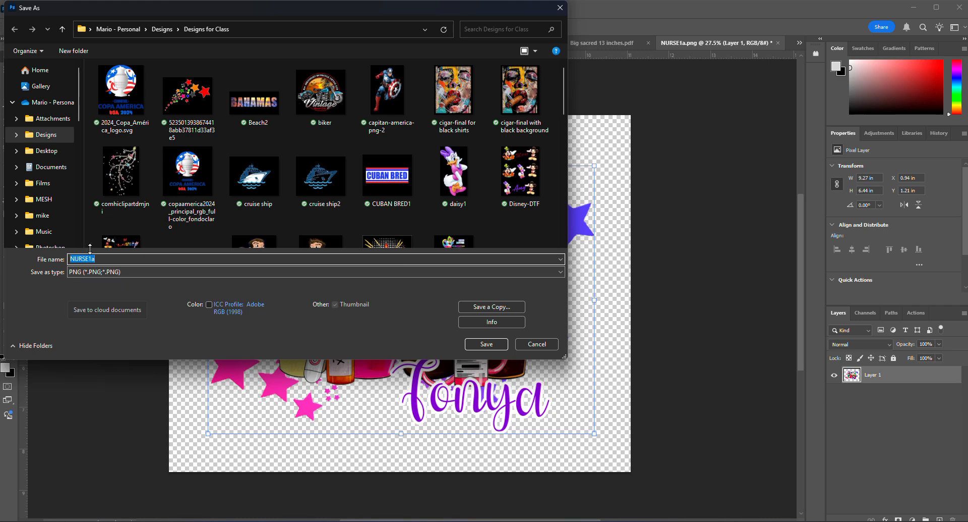
{"action": "left_click", "coordinate": [102, 260]}
{"action": "type", "text": "test1"}
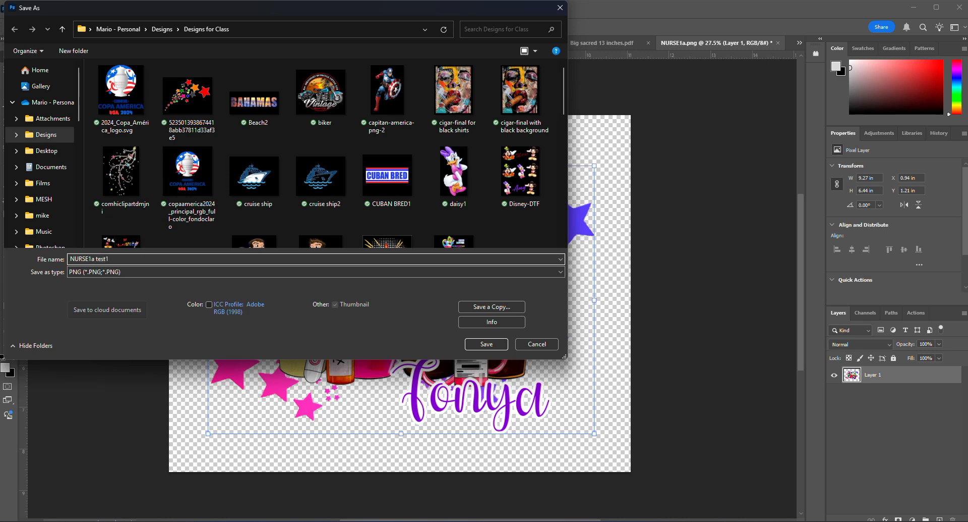
{"action": "key", "text": "Return"}
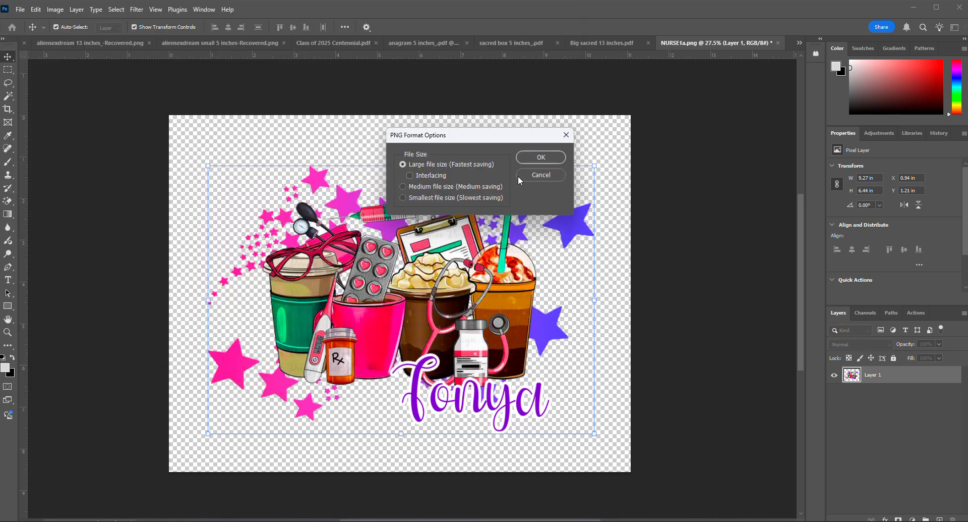
{"action": "left_click", "coordinate": [548, 158]}
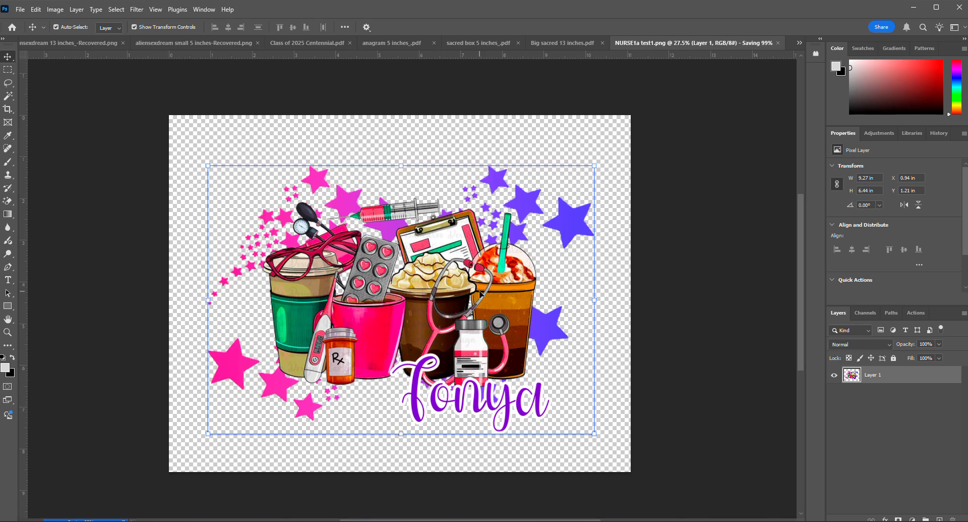